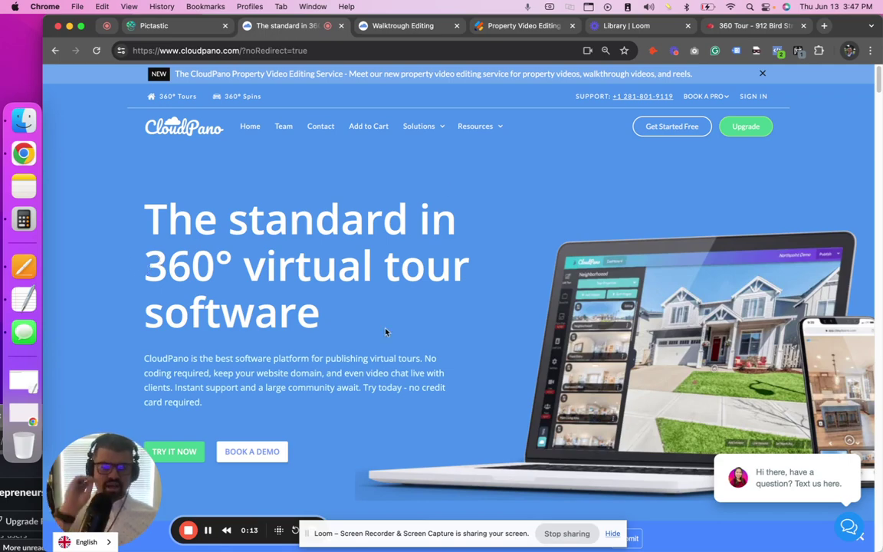
Step: Scroll past the tour examples to the Zillow, realtor.com and Trulia integrations section
scroll(392, 331, down, 2)
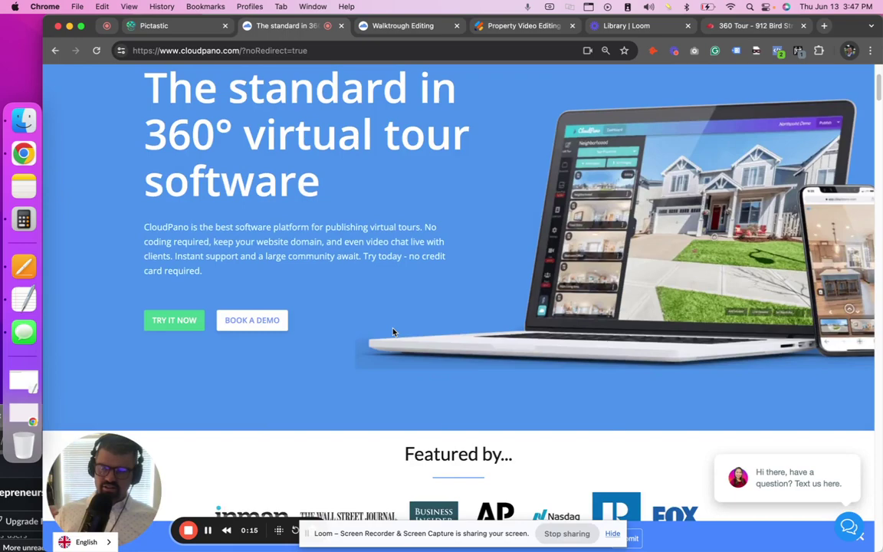
scroll(392, 331, down, 5)
scroll(396, 322, down, 3)
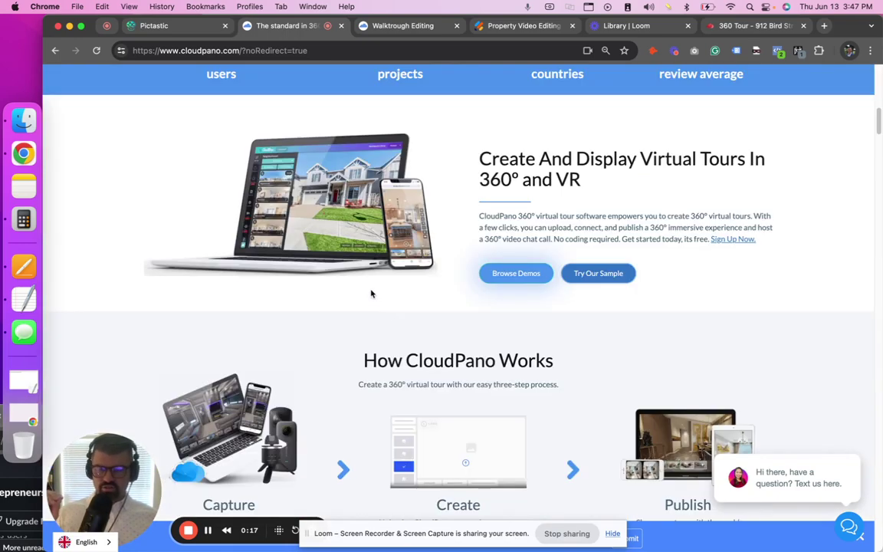
scroll(380, 279, down, 2)
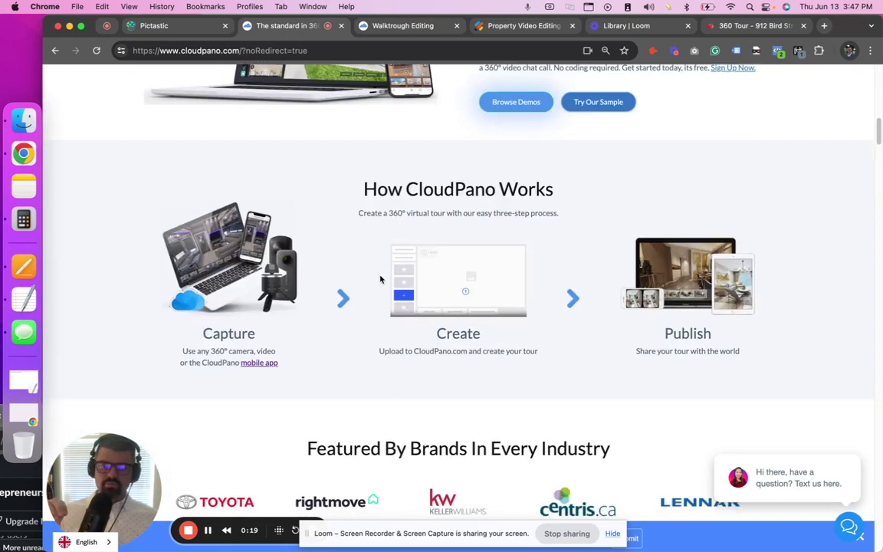
scroll(156, 303, down, 3)
scroll(155, 310, down, 2)
scroll(156, 314, down, 2)
scroll(157, 313, down, 2)
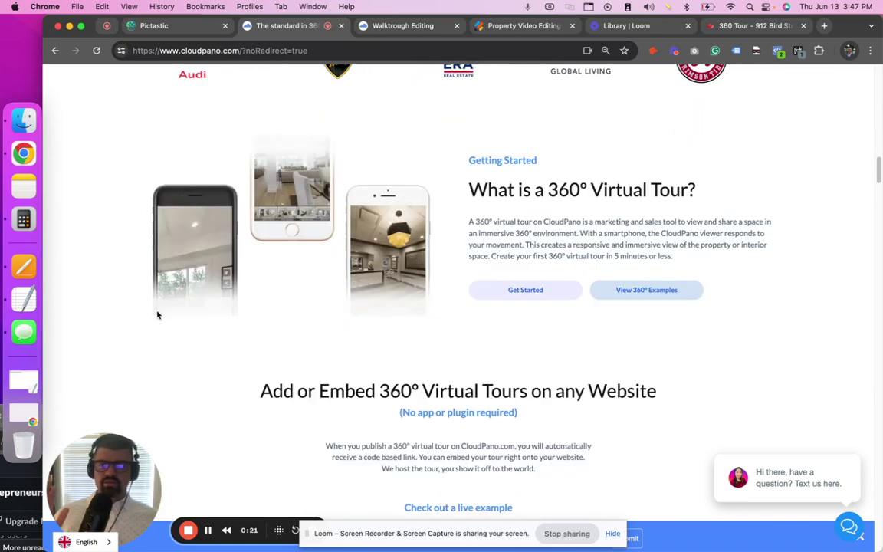
scroll(136, 283, down, 3)
scroll(125, 287, down, 3)
scroll(122, 288, down, 3)
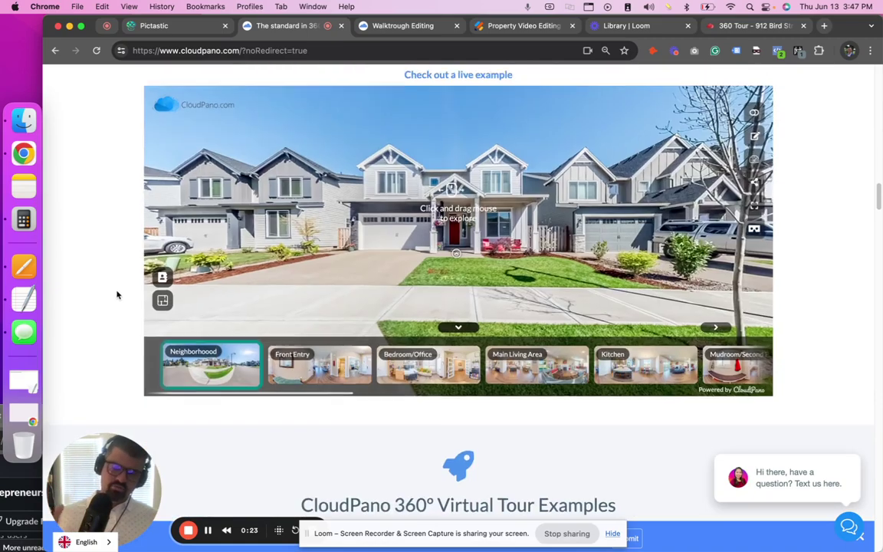
scroll(116, 291, down, 1)
scroll(116, 292, down, 2)
scroll(119, 293, down, 1)
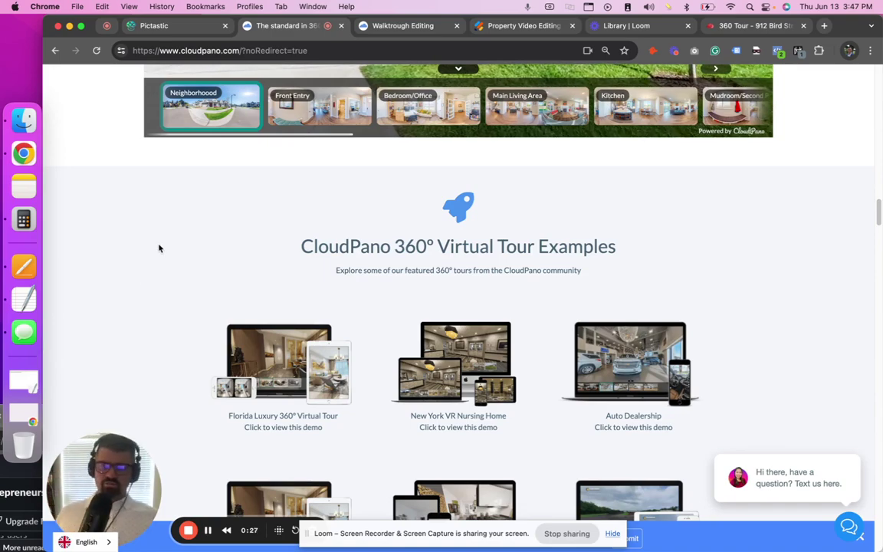
scroll(282, 310, down, 10)
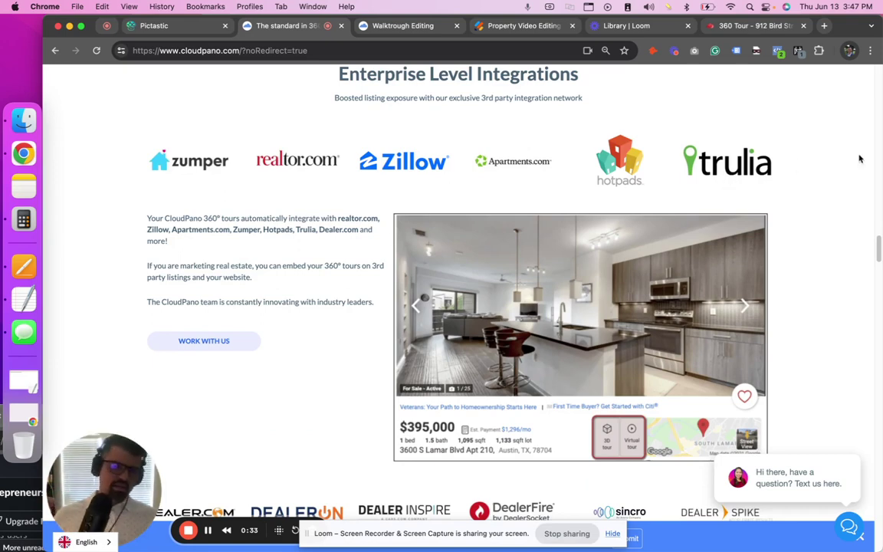
scroll(315, 343, down, 2)
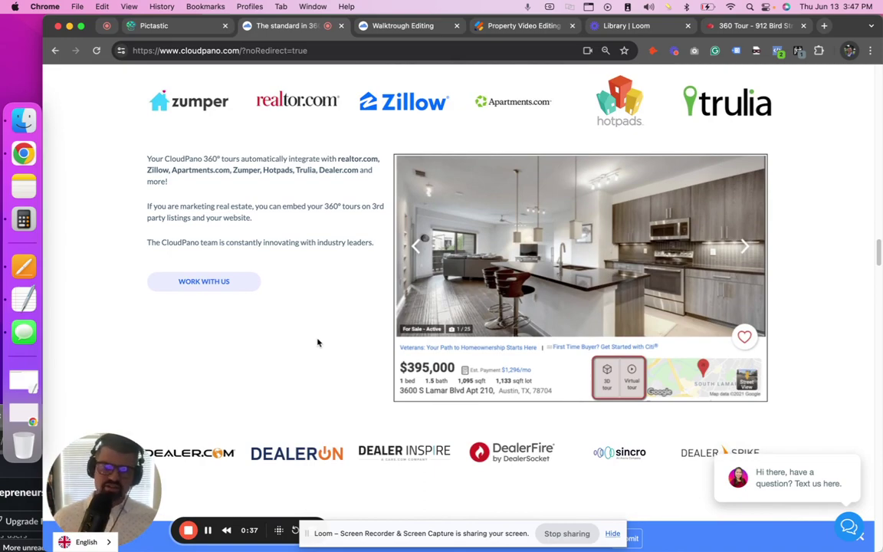
scroll(318, 343, up, 1)
scroll(320, 343, up, 5)
scroll(323, 344, down, 5)
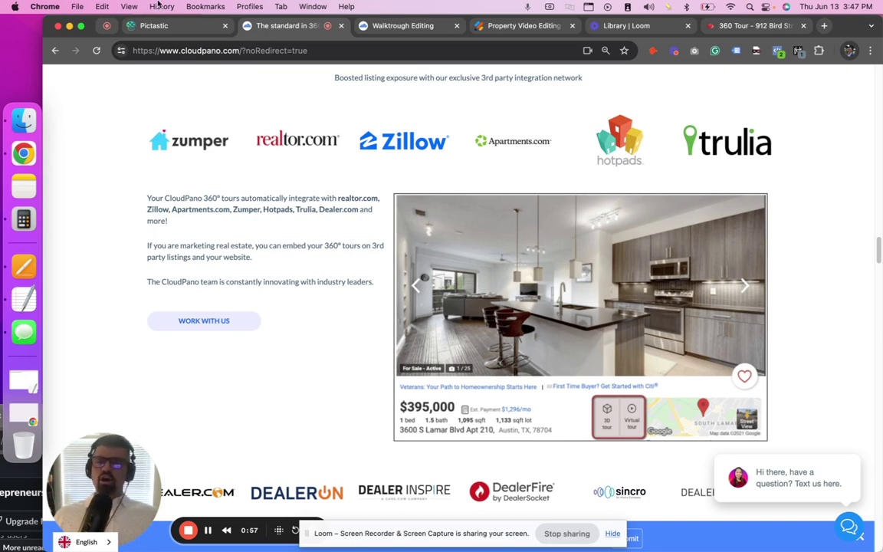
Step: Open the Professional Property Video Editing page from the homepage's NEW announcement banner
click(406, 25)
mouse_move(419, 89)
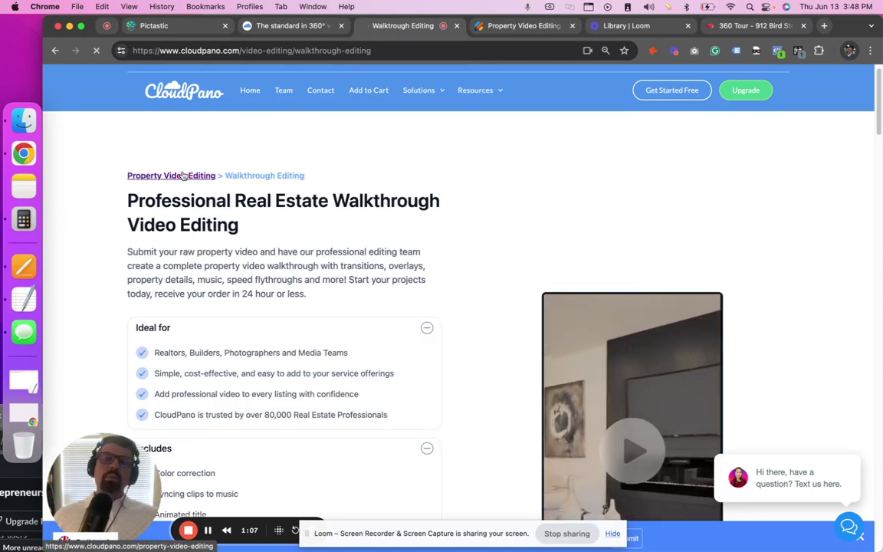
click(183, 177)
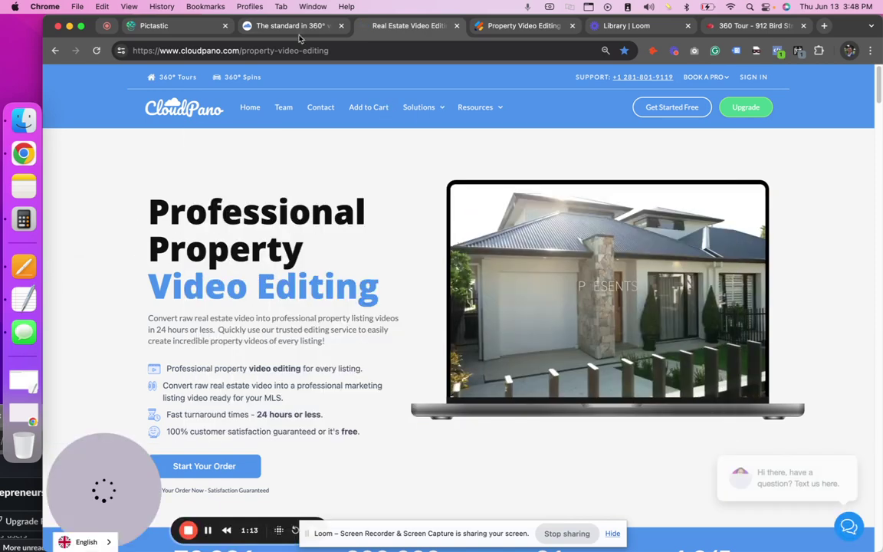
click(301, 30)
scroll(319, 309, up, 5)
scroll(319, 309, up, 5)
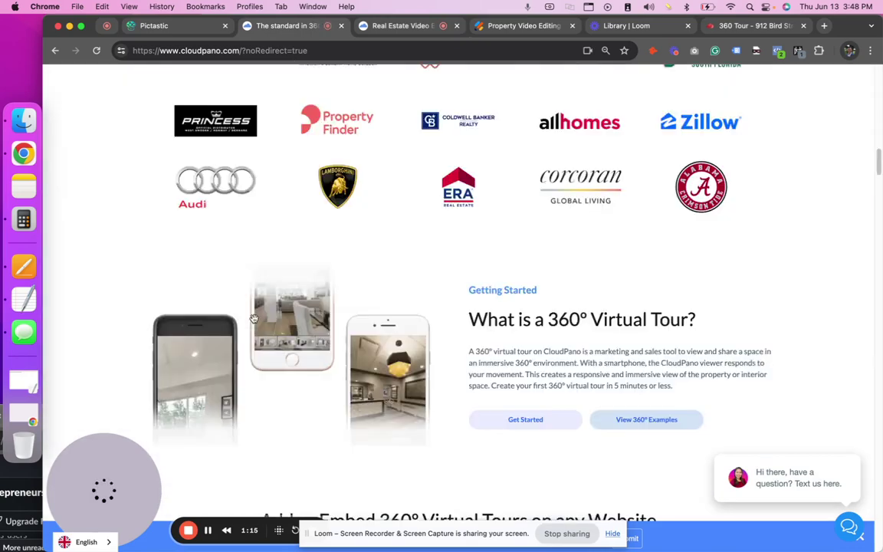
scroll(246, 270, up, 5)
scroll(247, 270, up, 5)
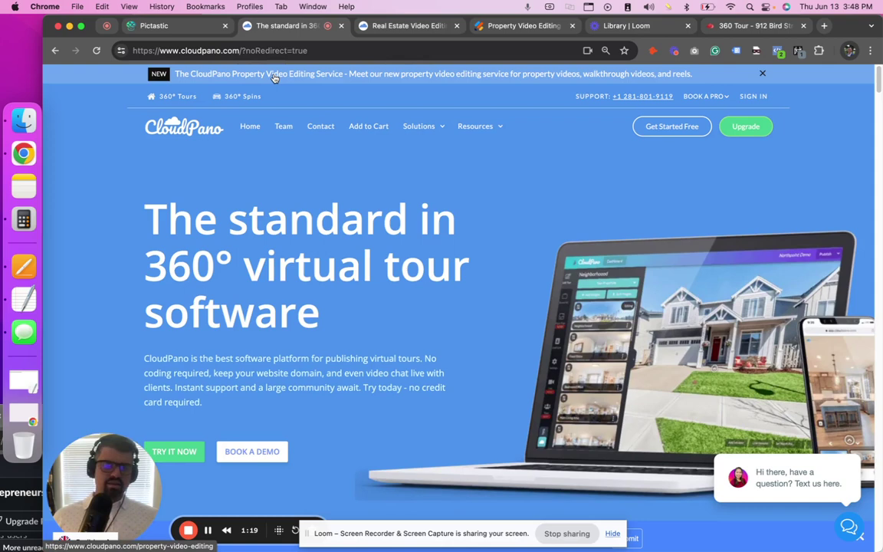
click(274, 77)
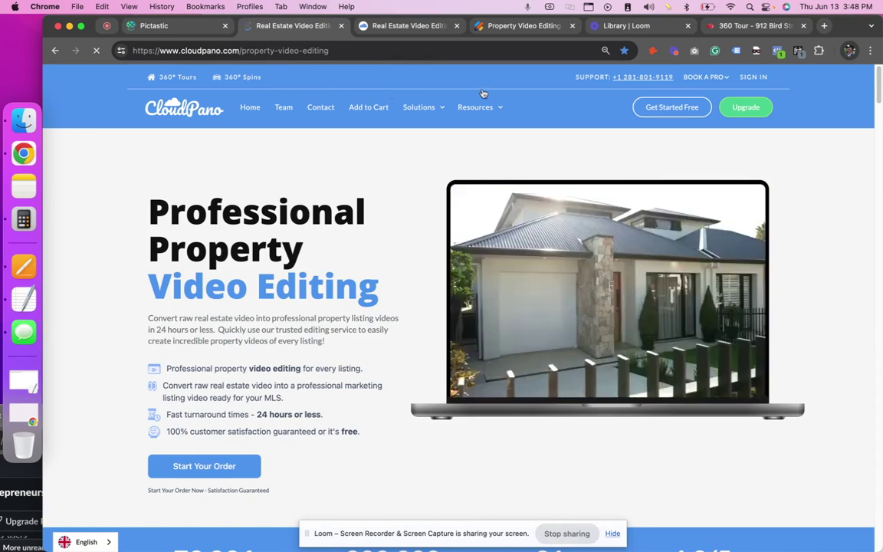
click(776, 27)
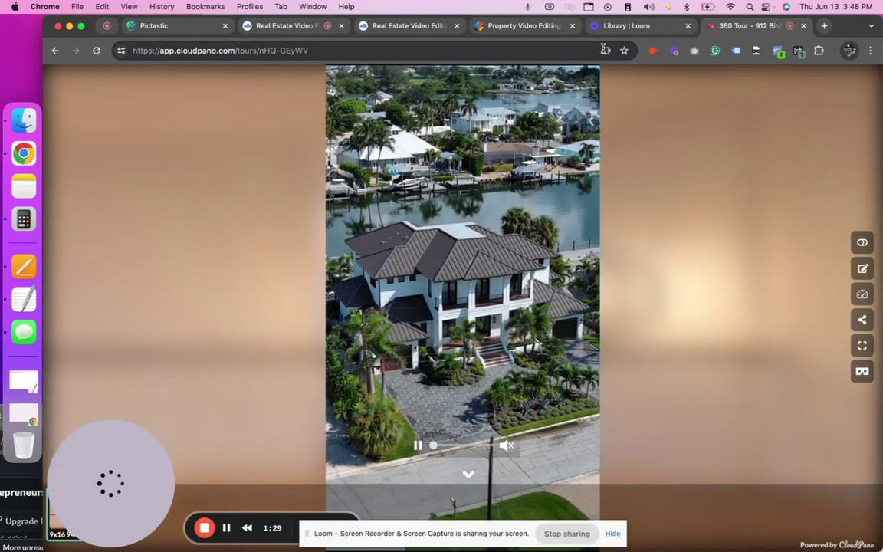
click(863, 268)
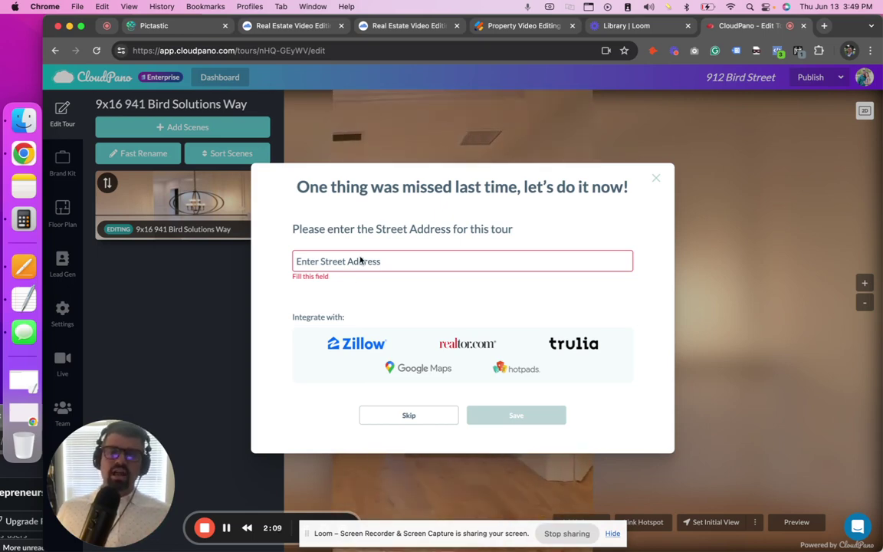
Step: Fill the tour's Street Address field from the suggested address and save it
click(361, 264)
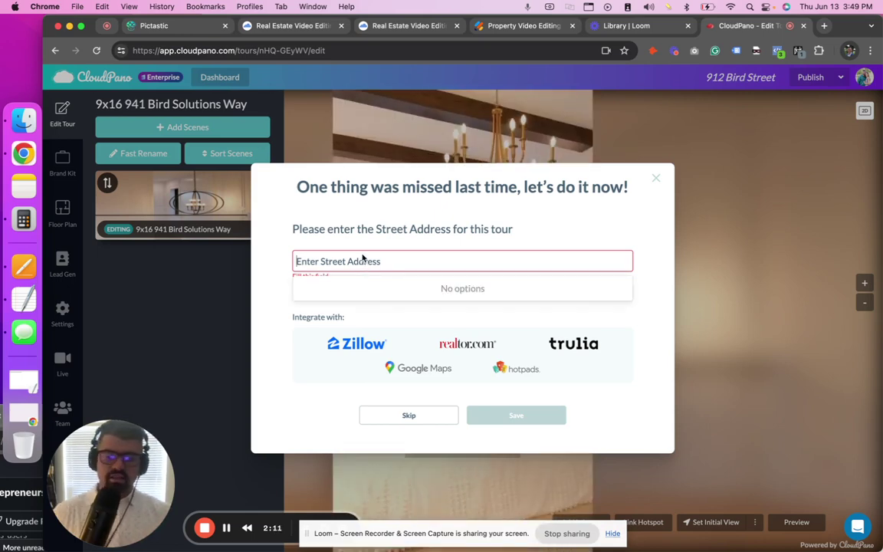
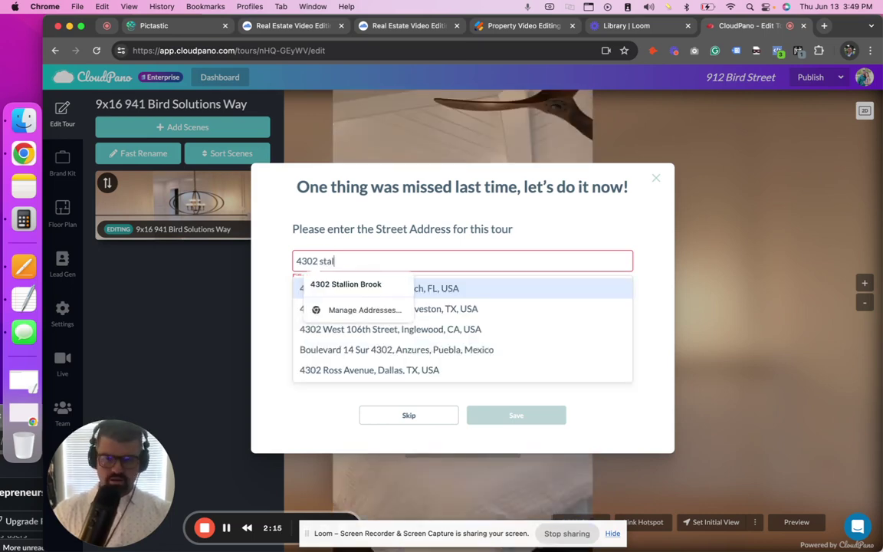
click(375, 285)
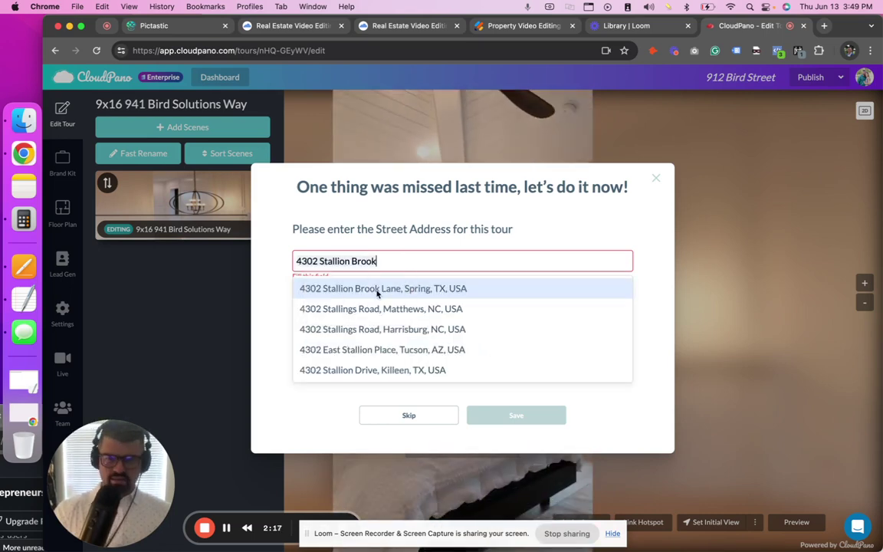
click(377, 290)
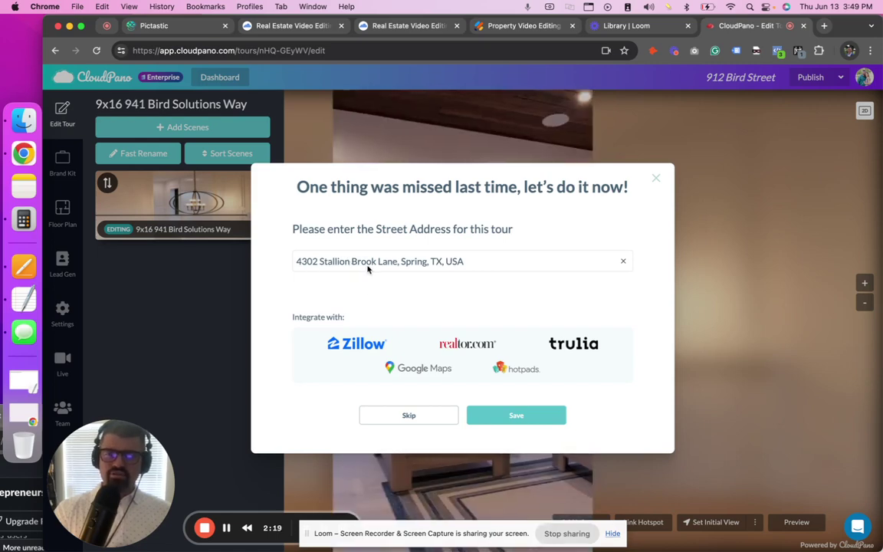
click(527, 420)
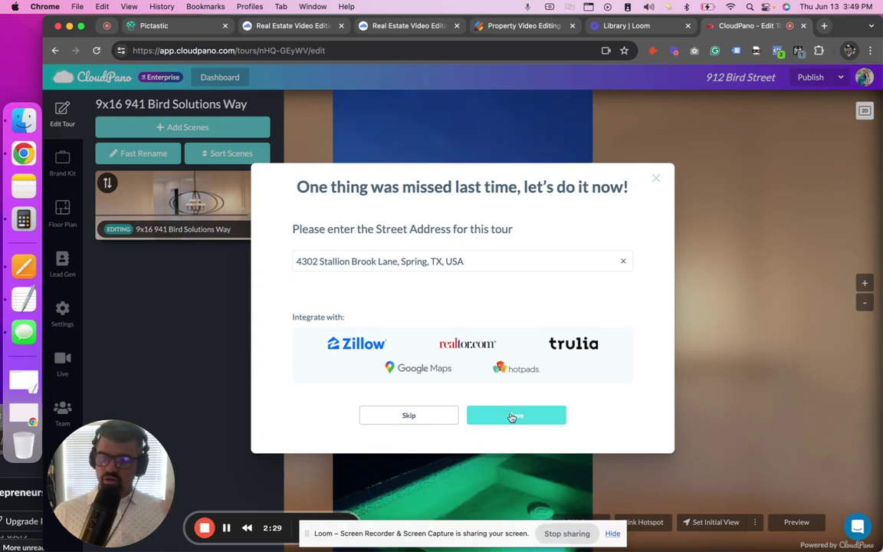
click(507, 408)
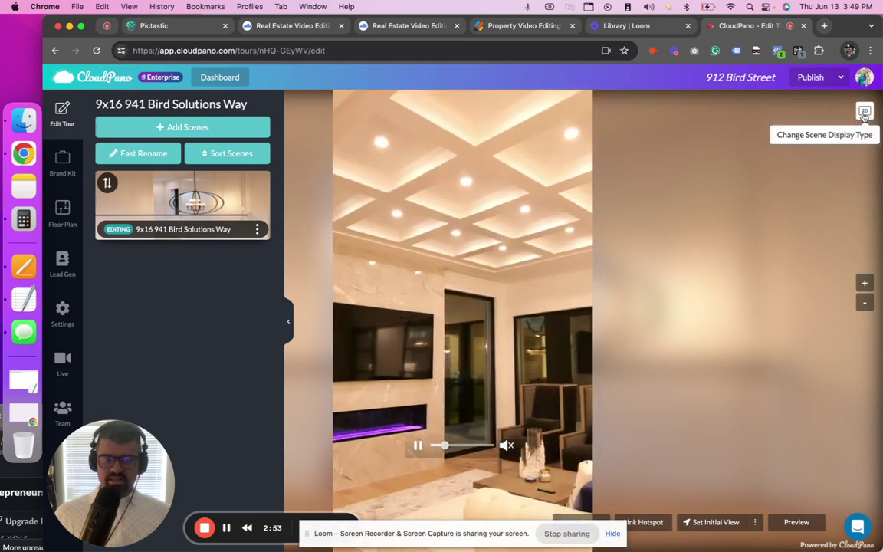
Step: Open the Add more panoramas dialog from Add Scenes in the left panel
click(146, 129)
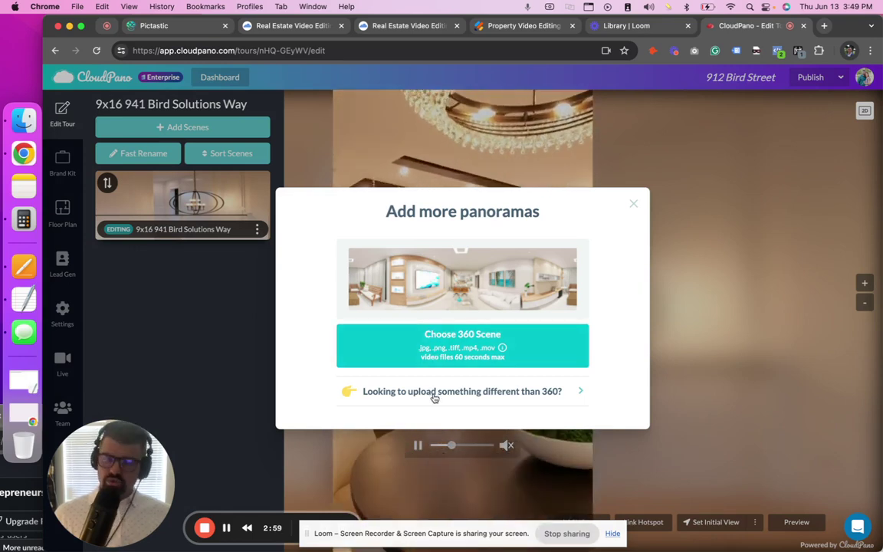
Step: Review the 'something different than 360' scene options, then close the dialog with X
click(434, 392)
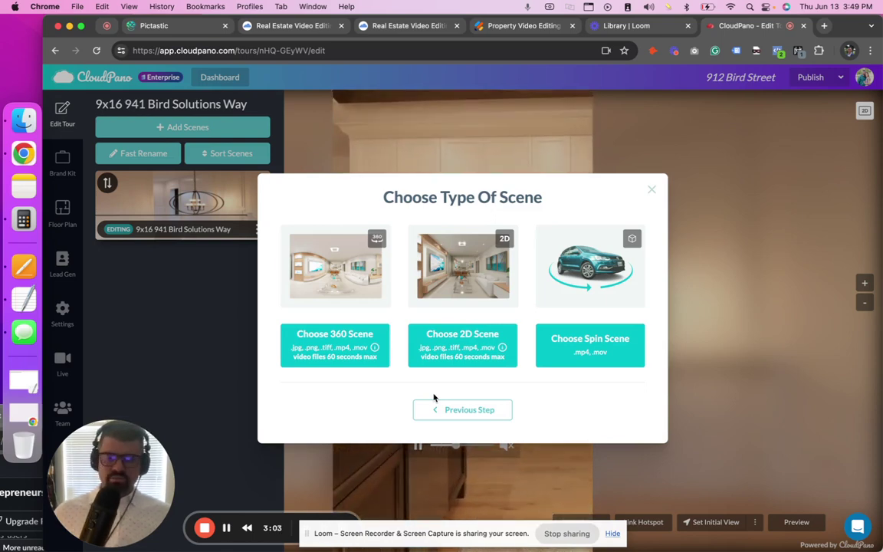
click(485, 417)
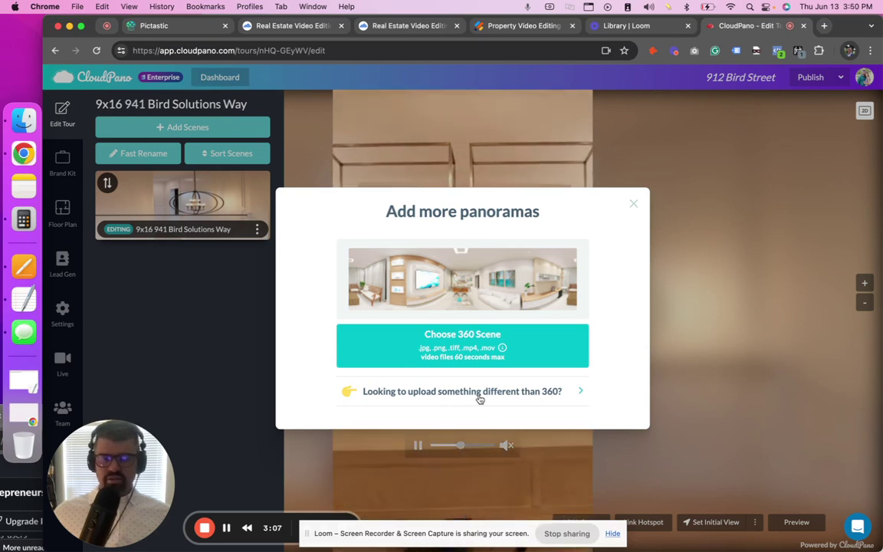
click(480, 393)
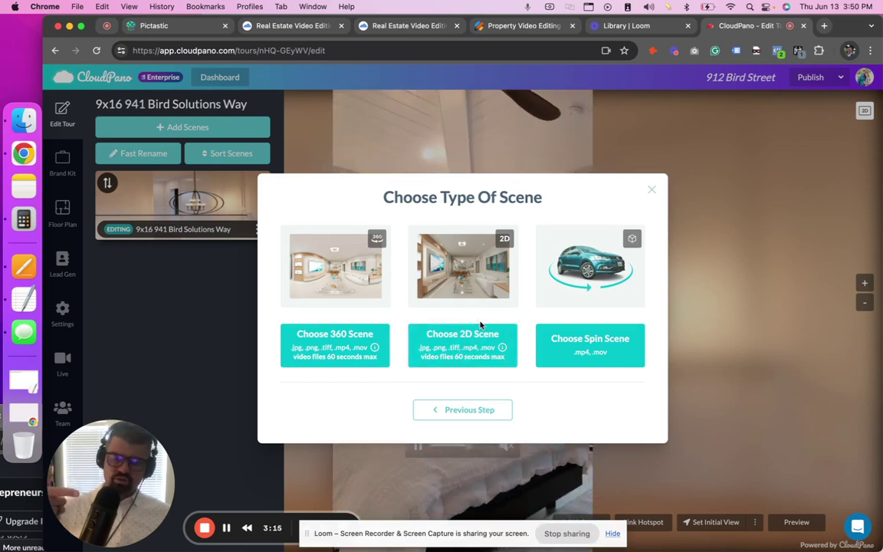
click(651, 191)
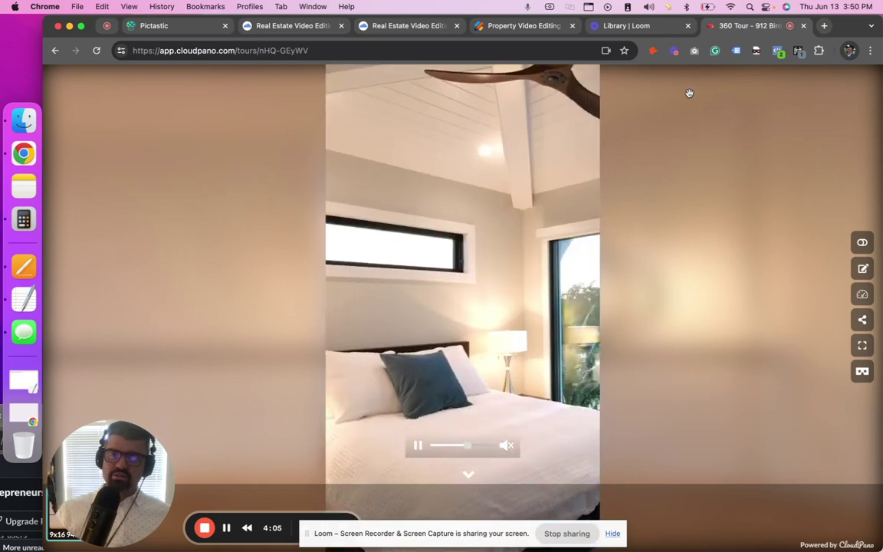
Step: Switch to the Real Estate Video Editing tab and scroll through its usage stats and press mentions
click(335, 27)
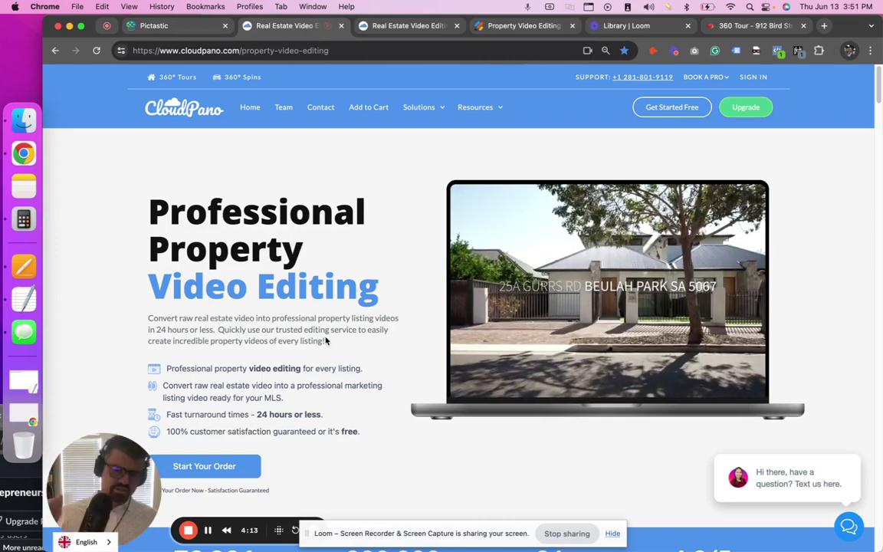
scroll(307, 306, down, 5)
scroll(327, 339, down, 6)
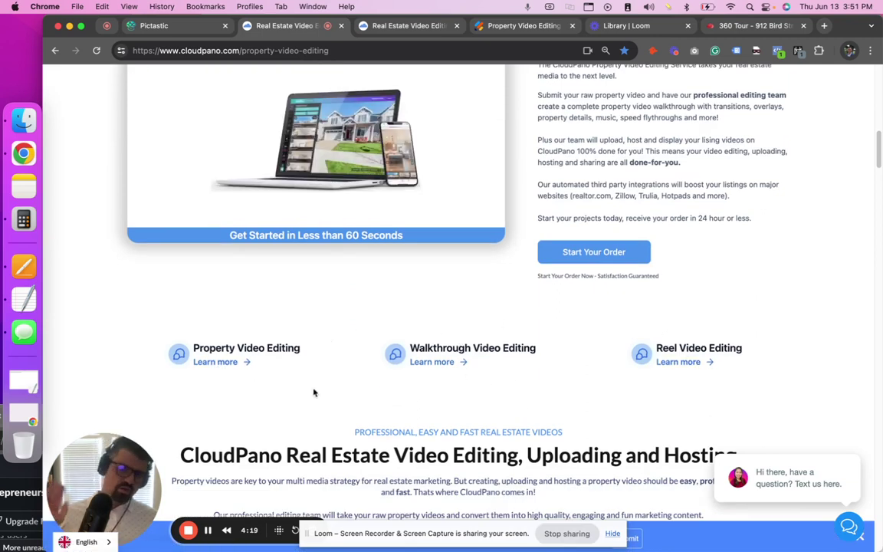
scroll(482, 344, up, 6)
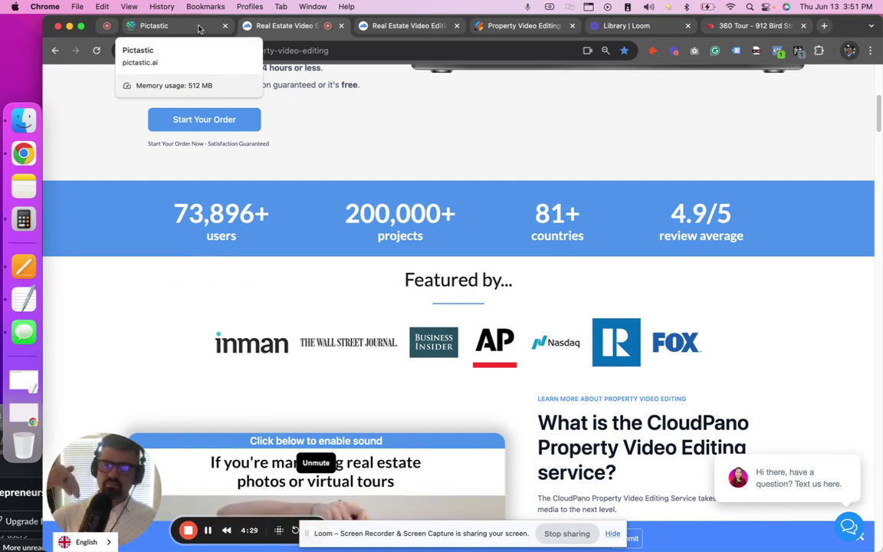
Step: Copy the Bird Way Video Files album's share URL in Pictastic, then return to CloudPano
click(192, 29)
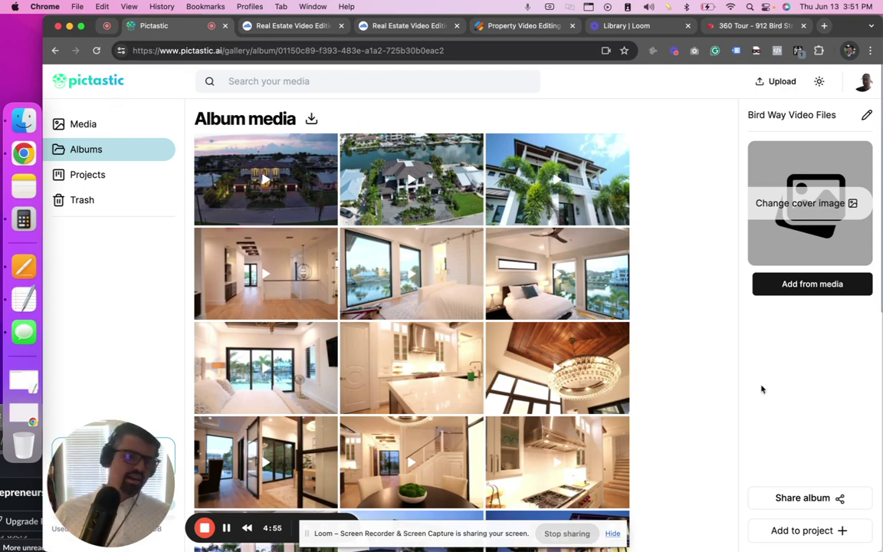
click(795, 499)
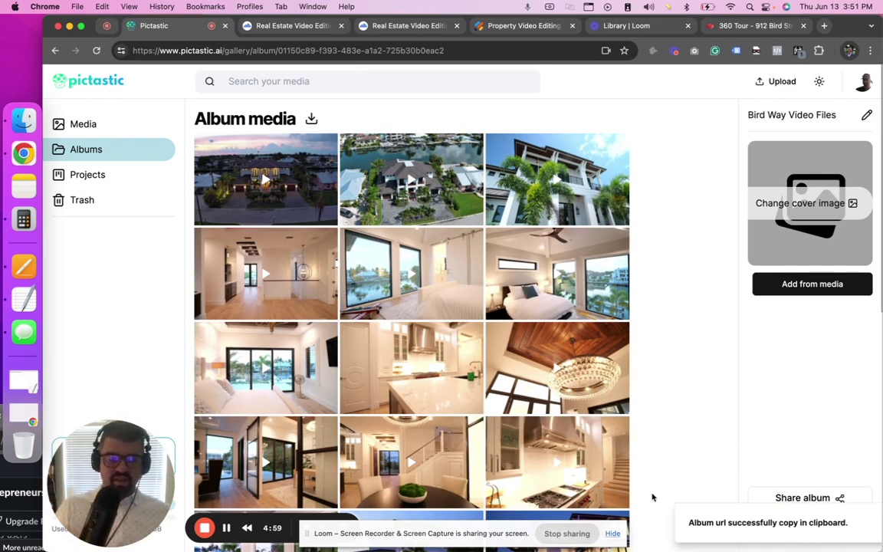
click(259, 28)
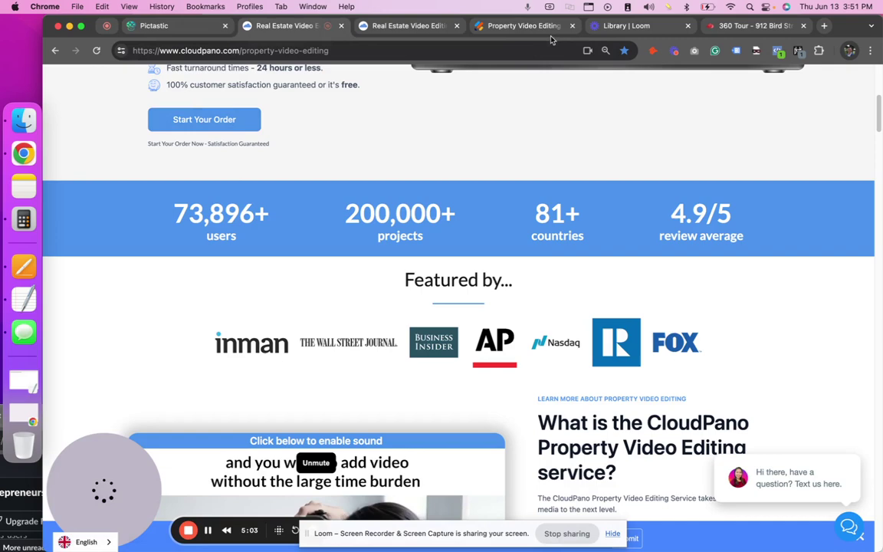
Step: On the Jotform order form, swap Walkthrough vertical video for the landscape Property Video Editing option
click(529, 27)
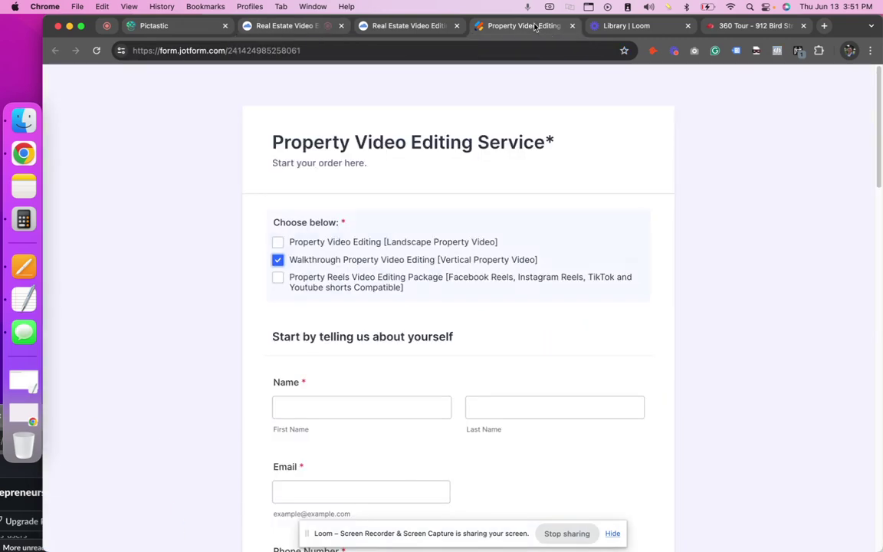
click(278, 260)
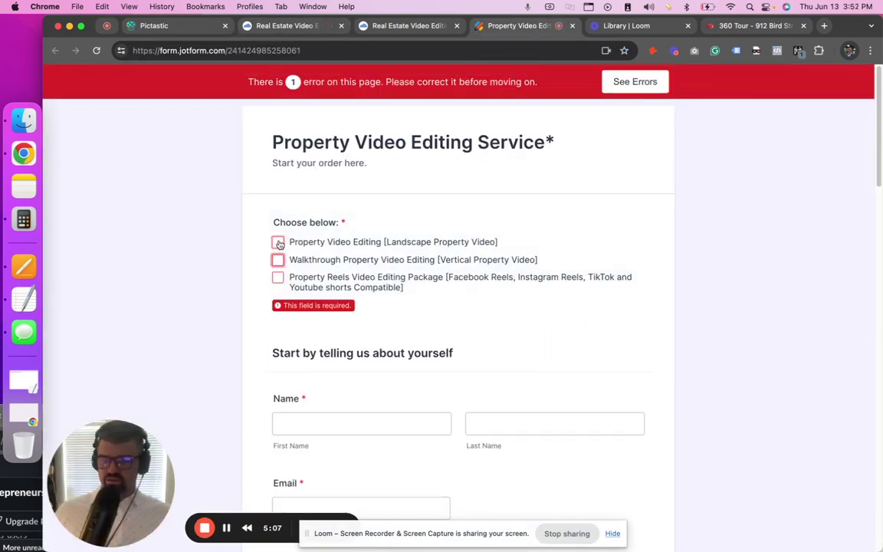
click(279, 242)
scroll(477, 291, down, 4)
scroll(477, 309, down, 5)
scroll(460, 322, down, 4)
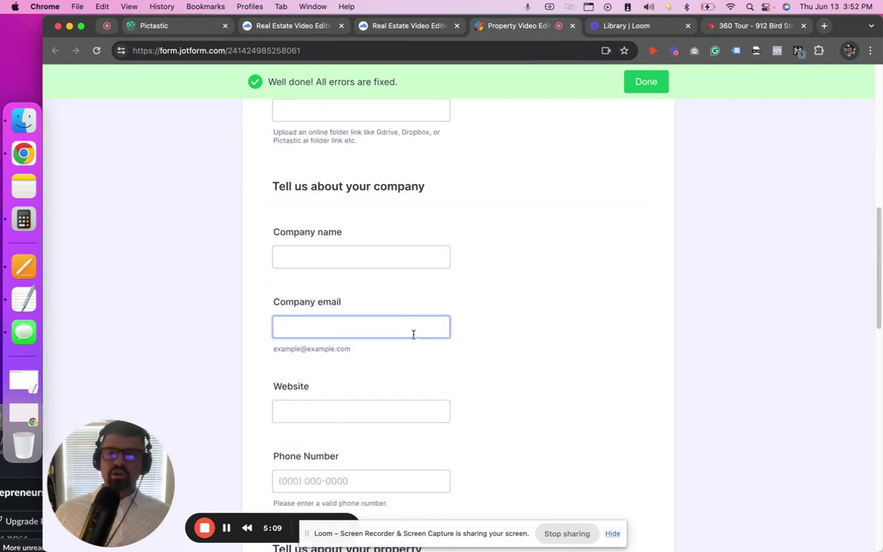
scroll(413, 334, up, 1)
Step: Paste the Pictastic album link into the Videos Link field
click(357, 147)
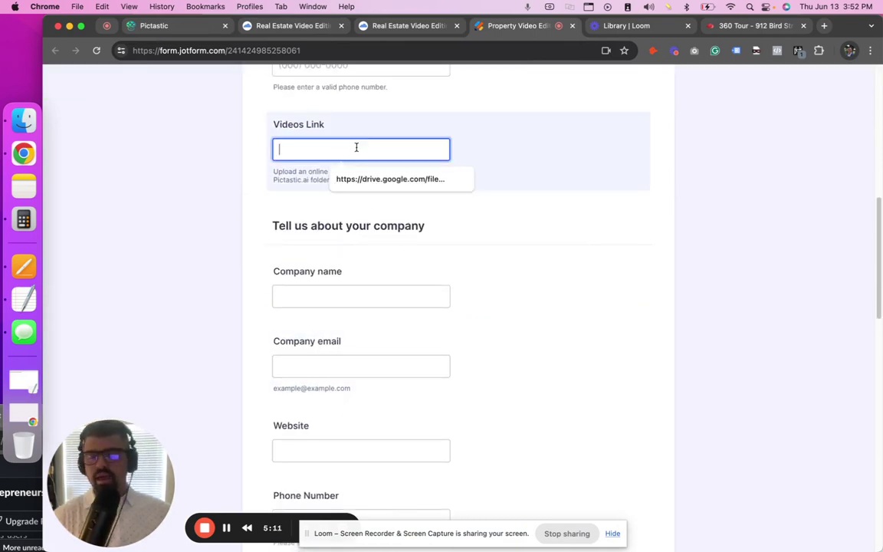
drag(424, 151, 177, 150)
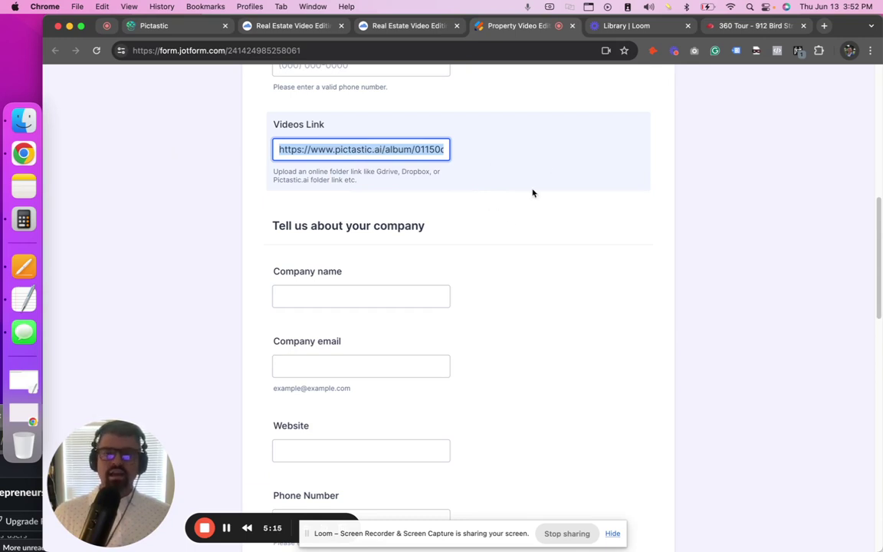
click(278, 197)
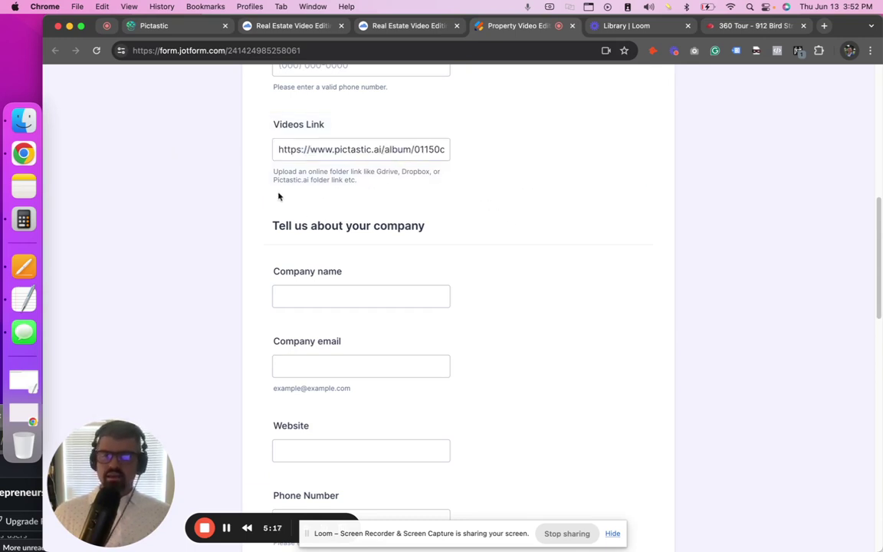